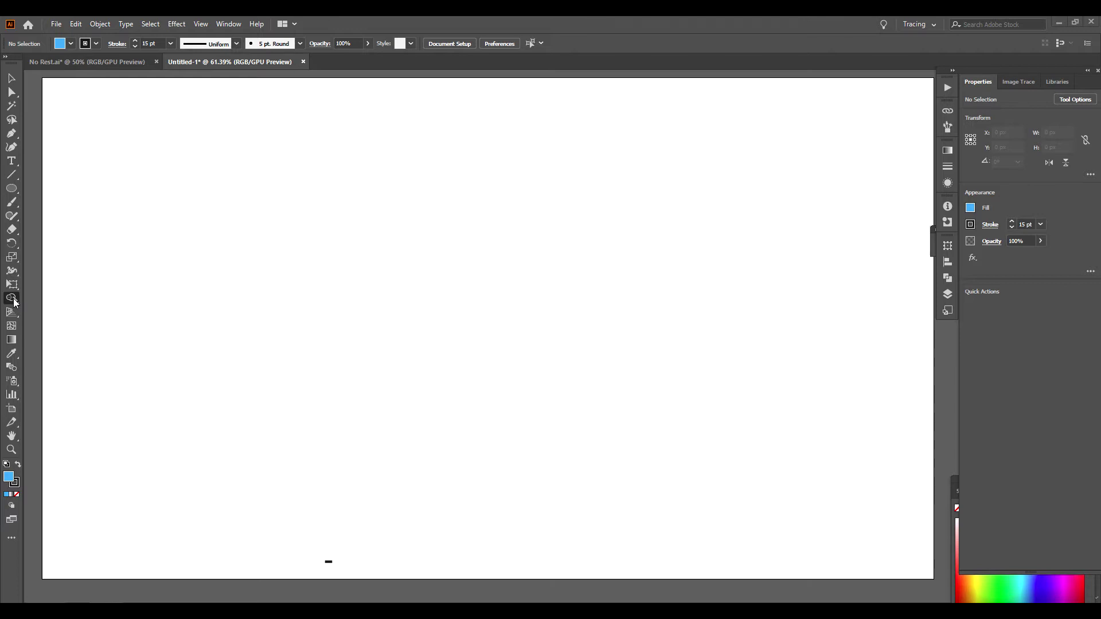
- Draw a large magenta circle on the left side of the artboard with the Ellipse tool
left_click(11, 80)
left_click(11, 188)
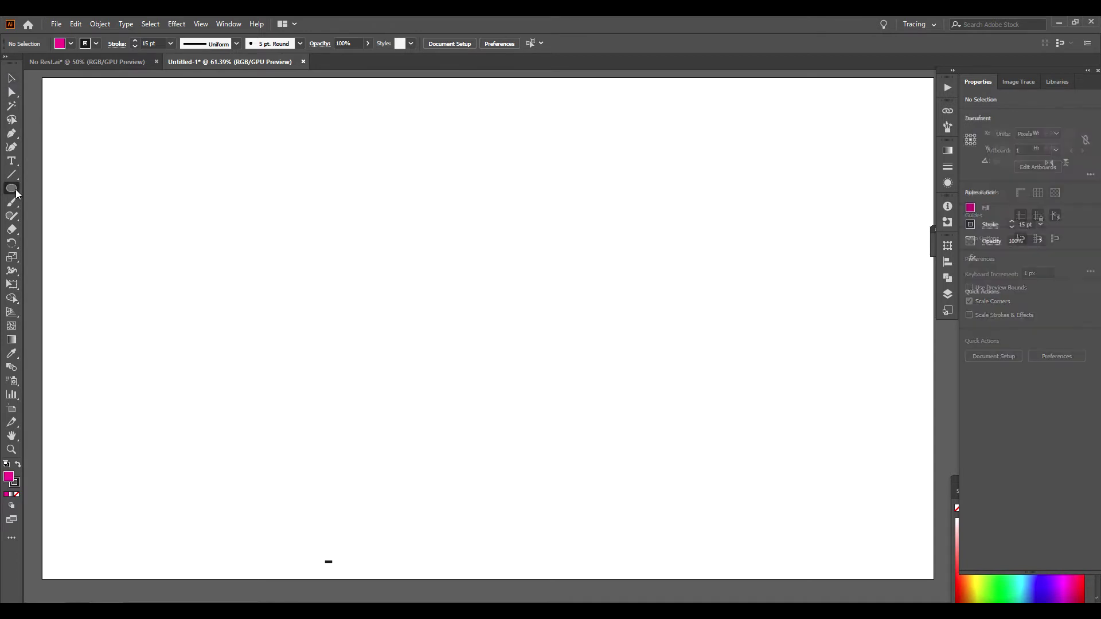
mouse_move(547, 137)
left_mouse_down()
mouse_move(310, 328)
mouse_move(182, 503)
left_mouse_up()
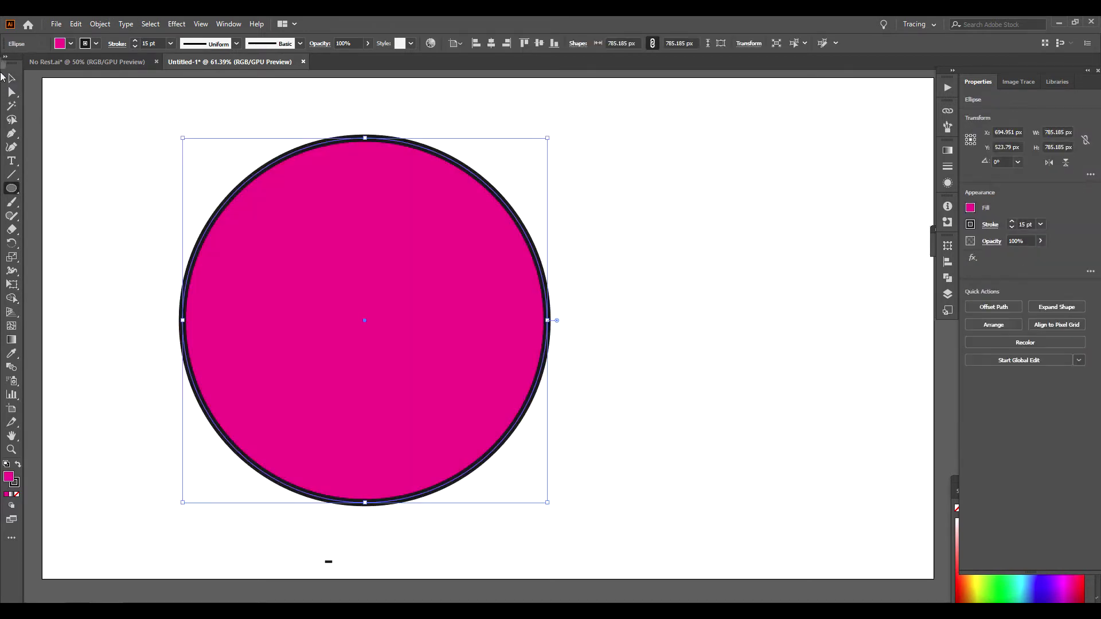
- Alt-drag an overlapping copy of the circle to the right, align it vertically, and select both circles
left_click(13, 80)
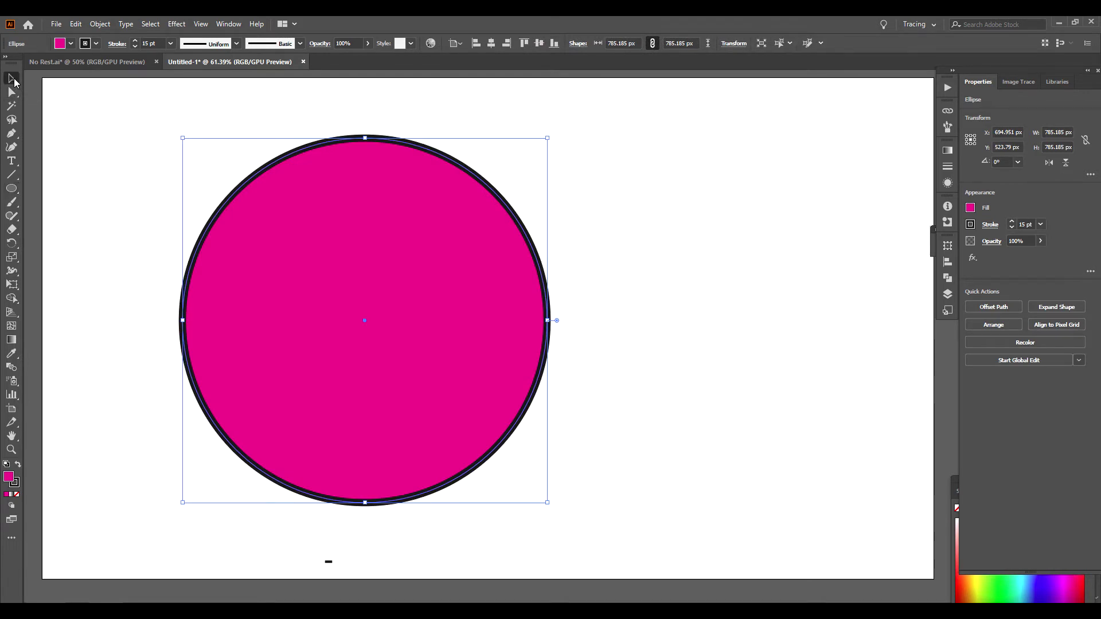
left_click(654, 319)
left_click_drag(545, 313, 791, 298)
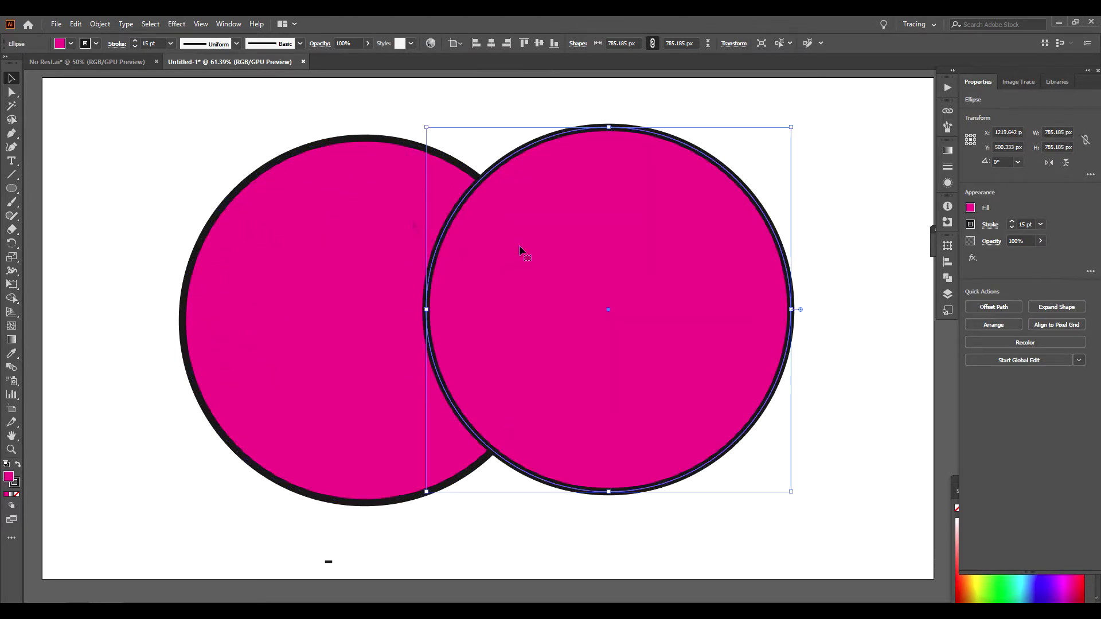
left_click(133, 121)
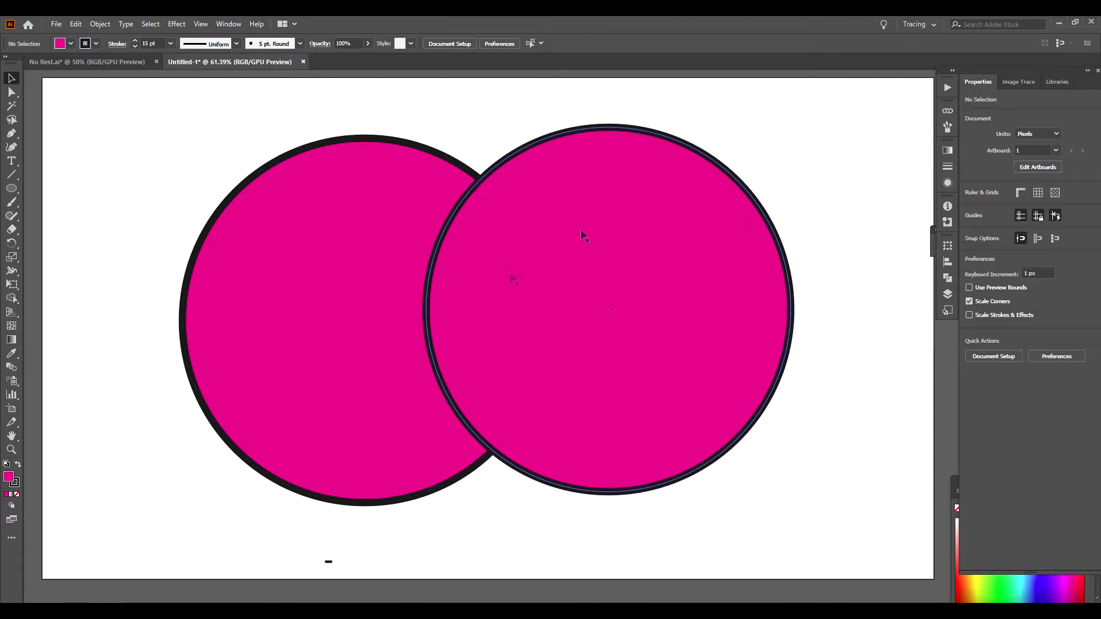
left_click_drag(715, 423, 716, 433)
left_click(817, 528)
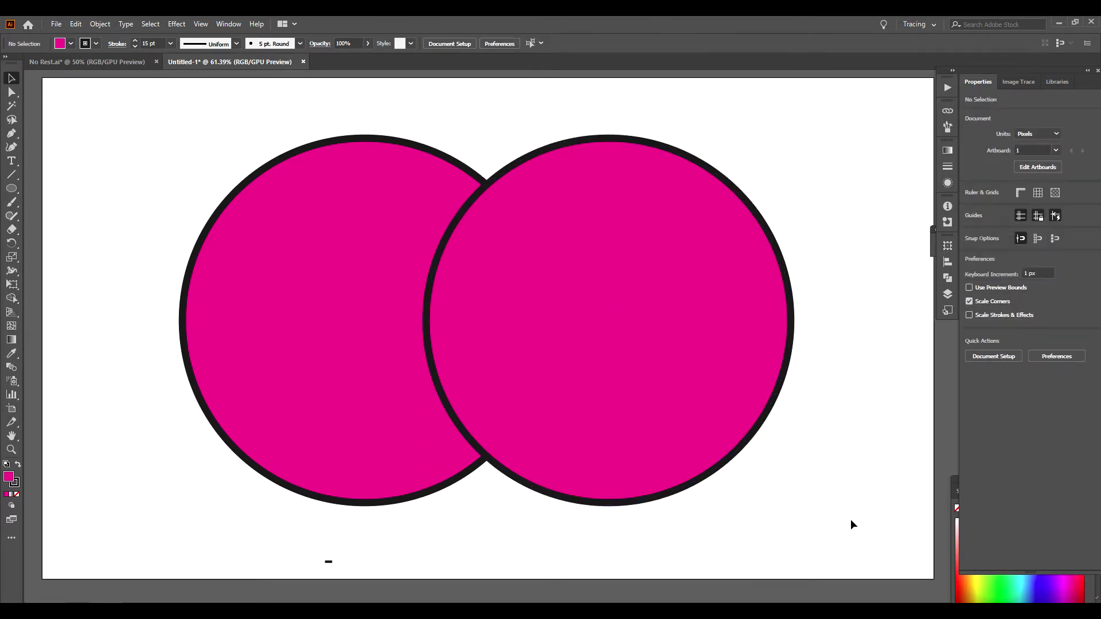
left_click_drag(834, 521, 173, 136)
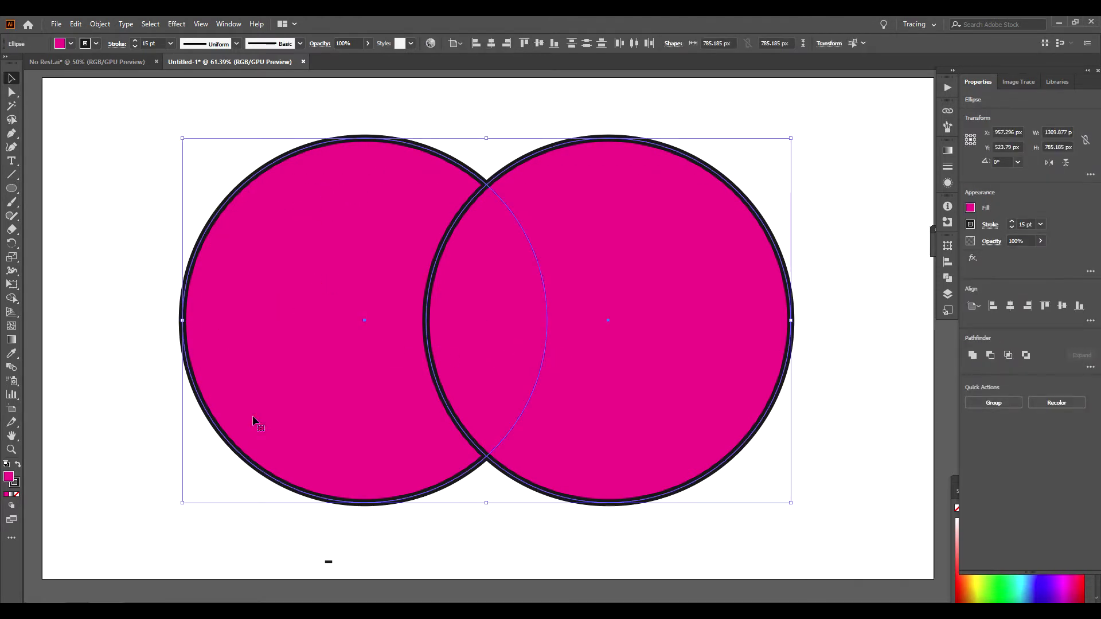
- With Shape Builder, Alt-delete both outer crescents to leave the lens, then undo the deletions
left_click(11, 299)
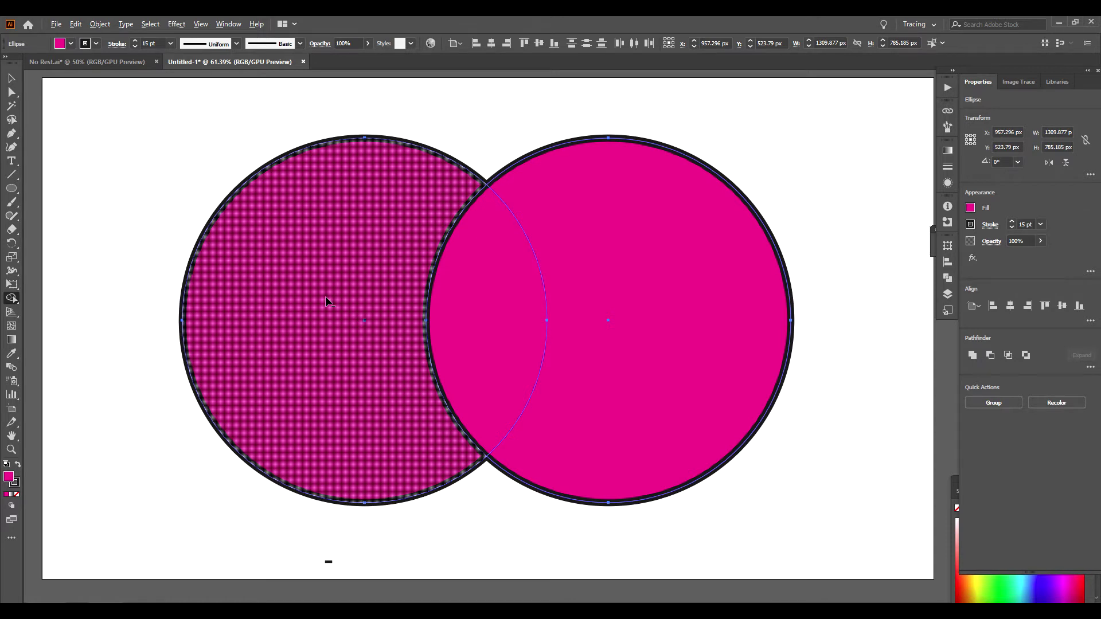
left_click(326, 297, "alt")
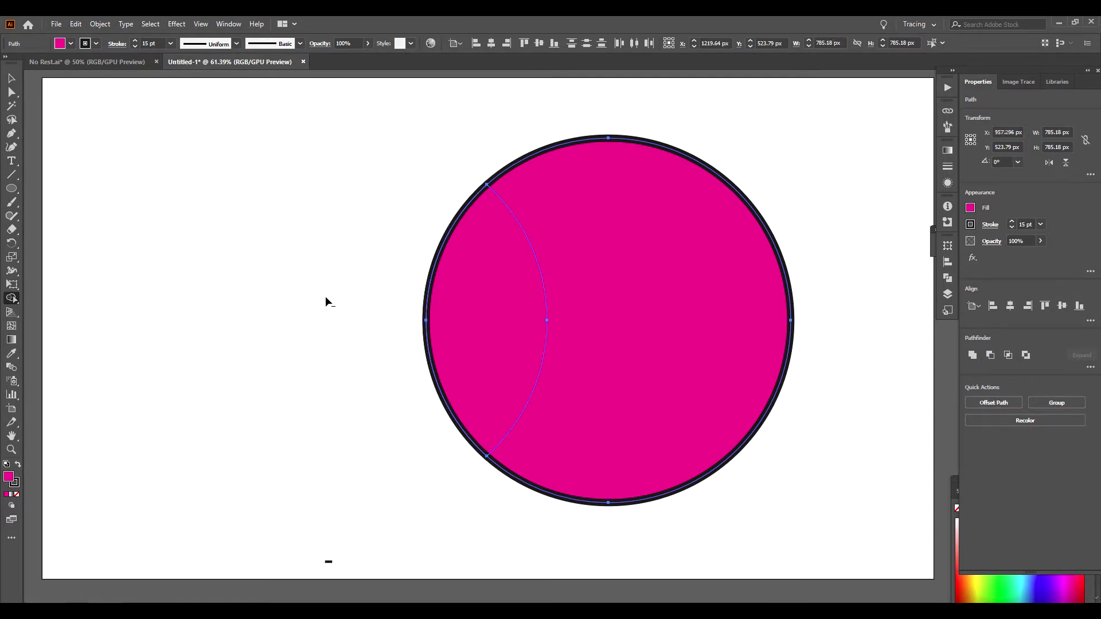
left_click(618, 313, "alt")
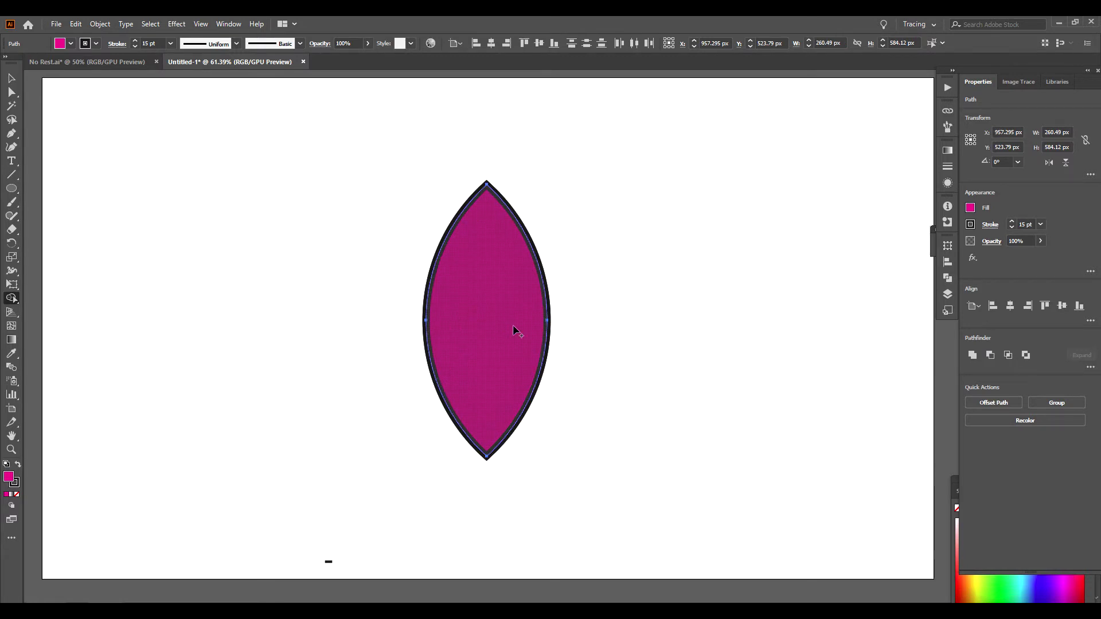
key("ctrl+z")
key("ctrl+z")
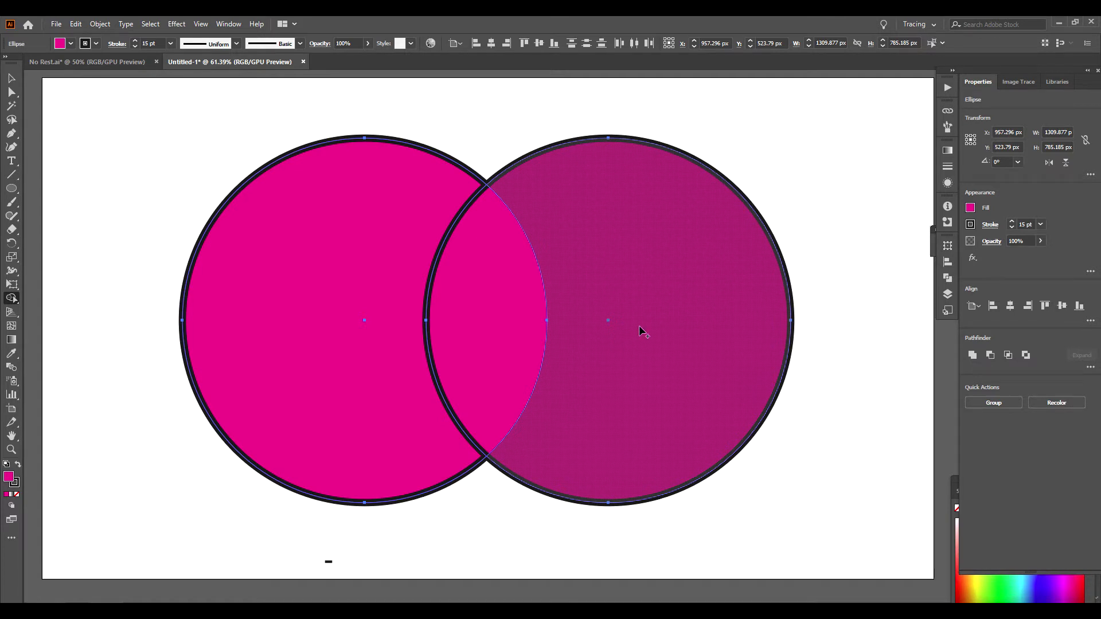
- Drag across both circles and their overlap with Shape Builder to unite them into one magenta shape
left_click_drag(635, 330, 344, 337)
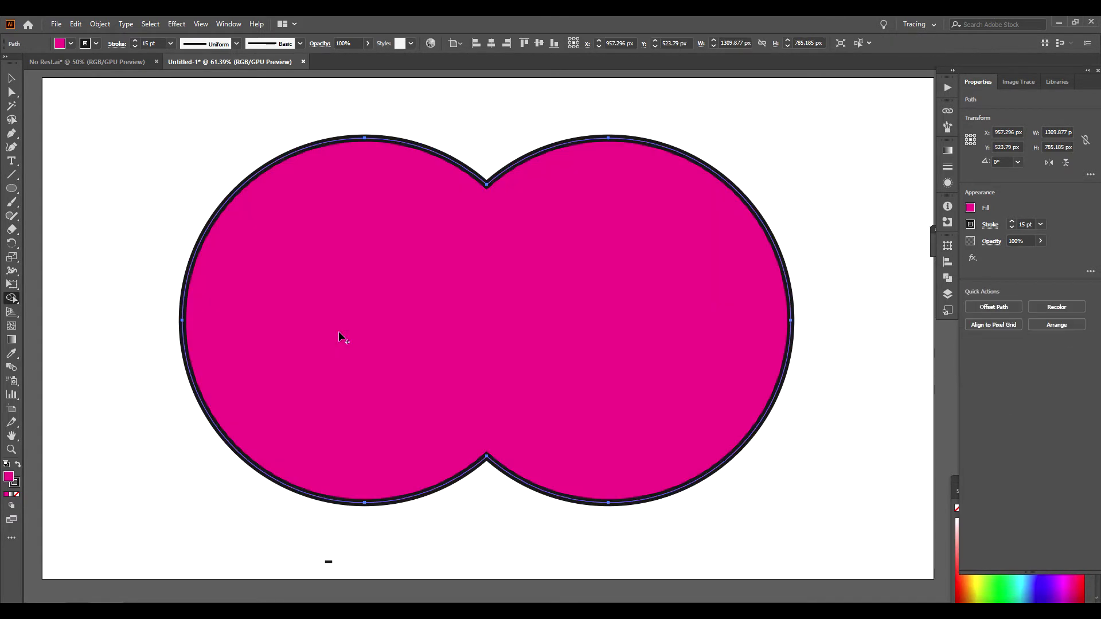
left_click(11, 79)
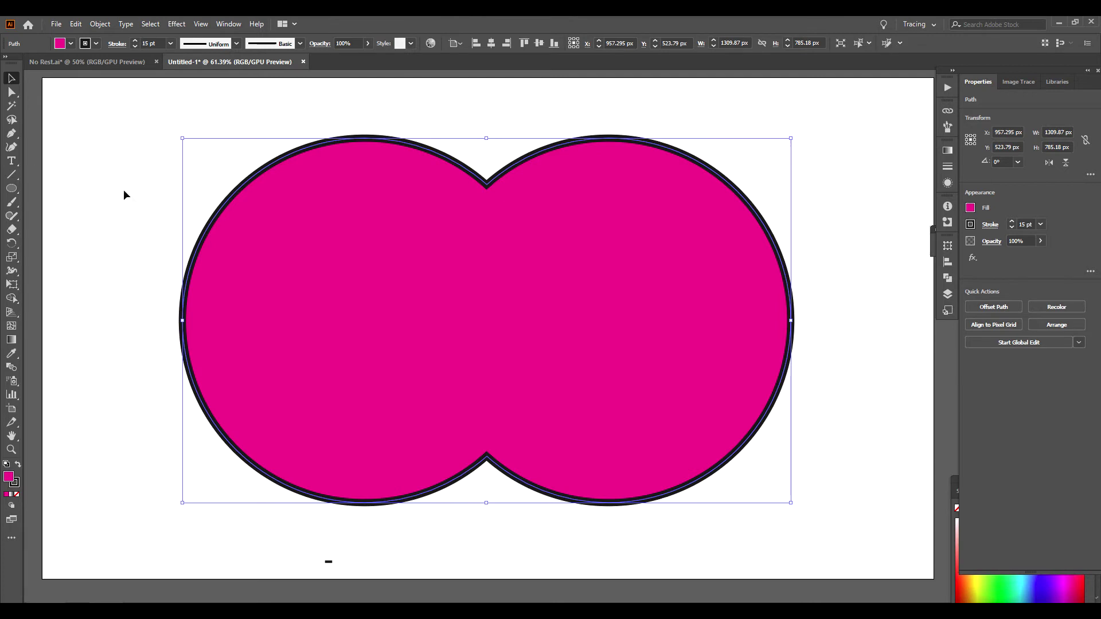
- Delete the merged shape, then draw a large magenta rectangle and move it higher on the artboard
key("Delete")
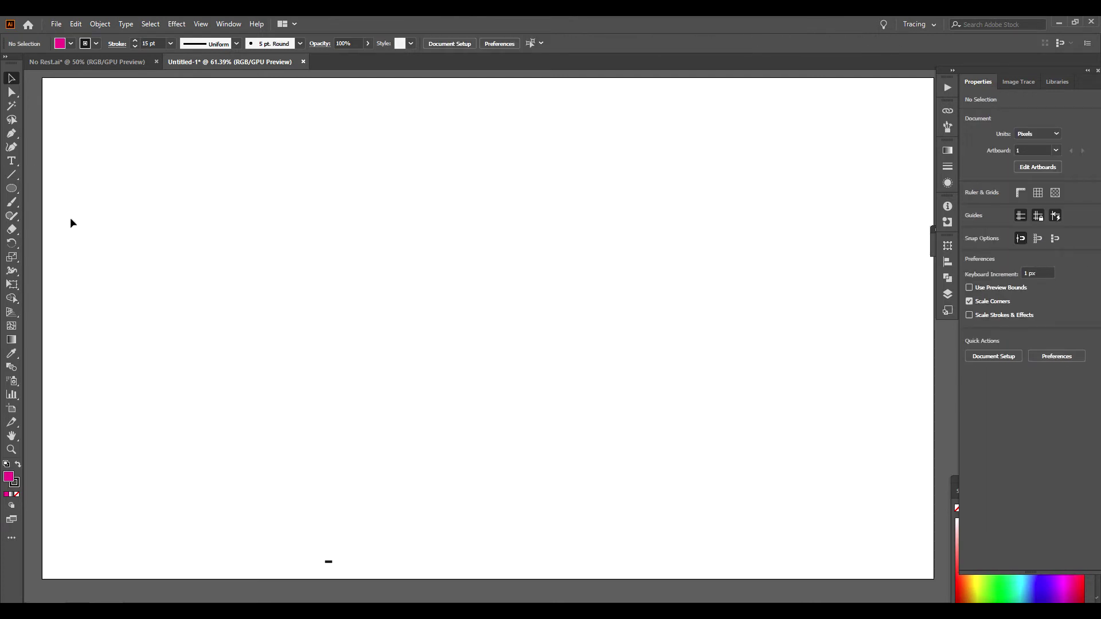
left_click(11, 195)
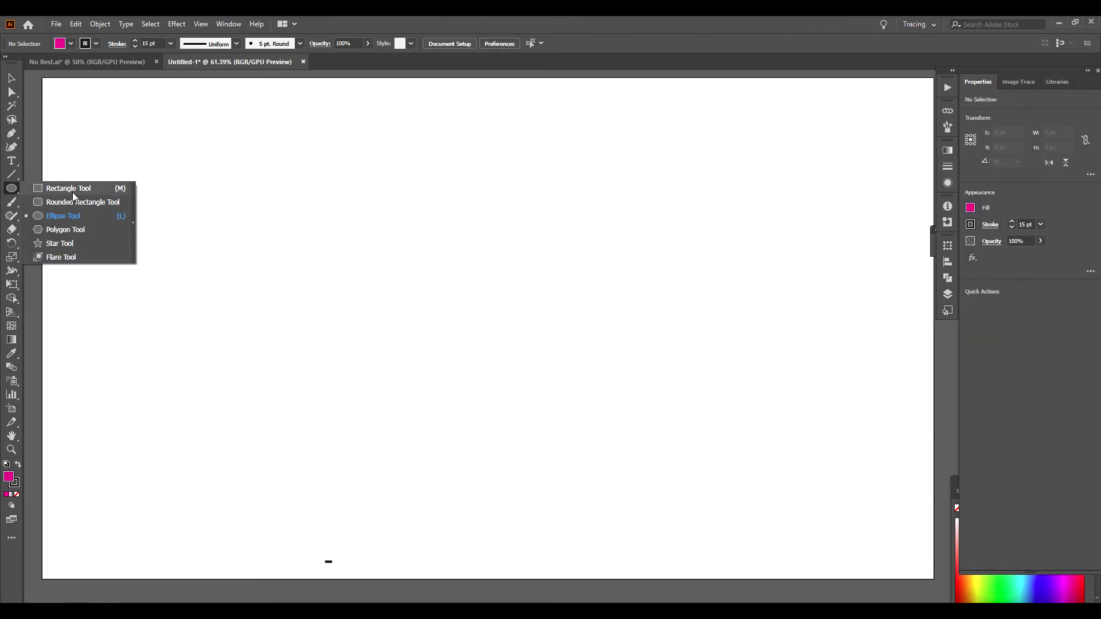
left_click(73, 193)
left_click_drag(729, 172, 211, 560)
left_click(17, 84)
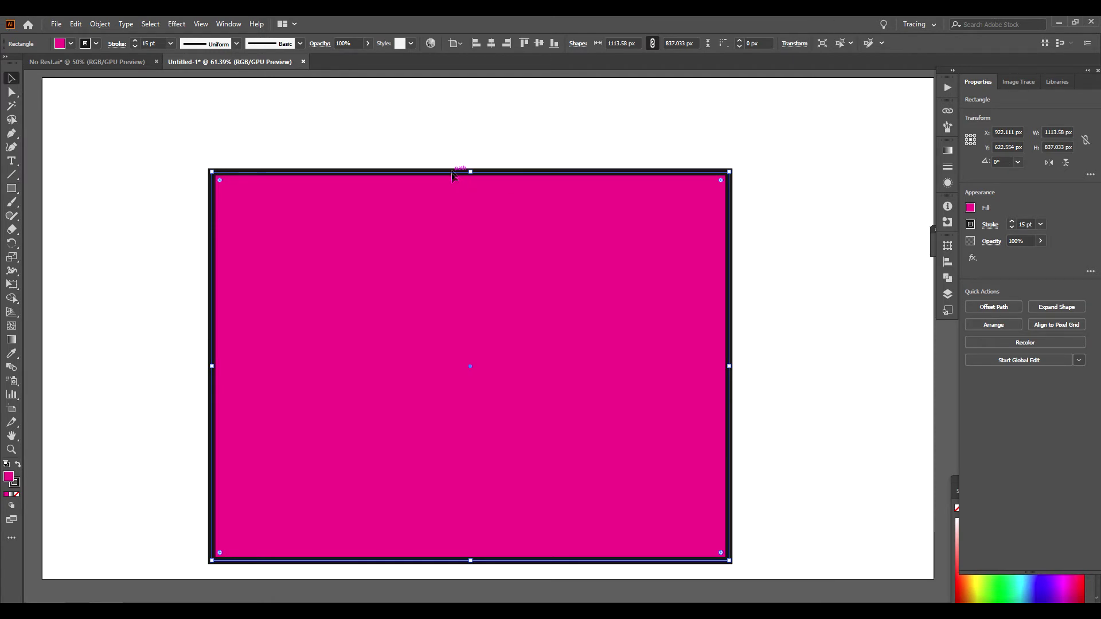
left_click_drag(452, 171, 459, 135)
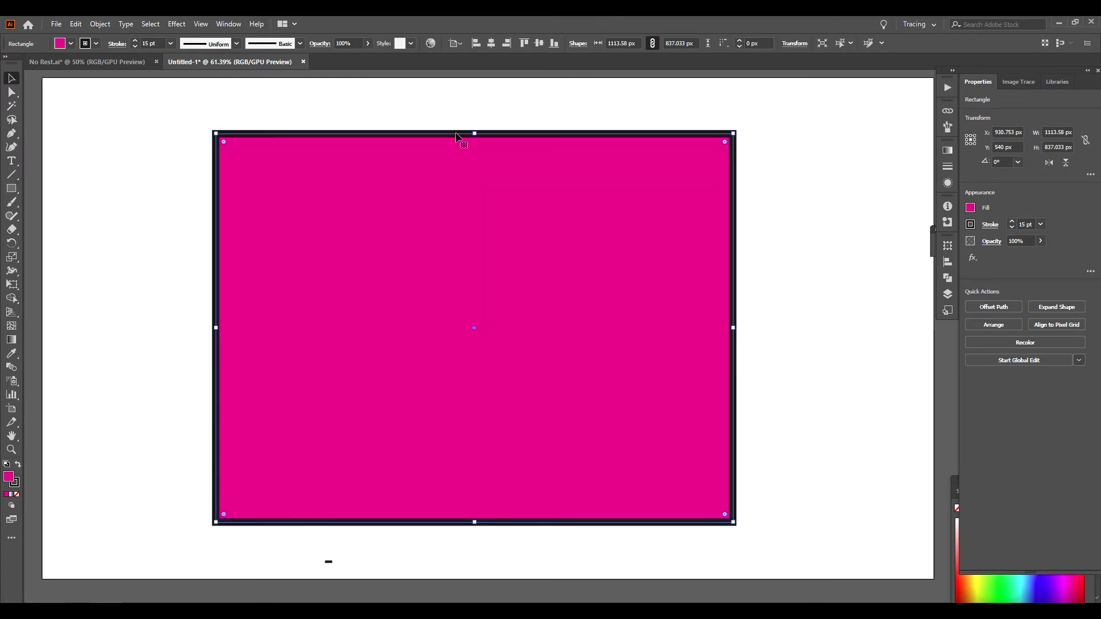
- Divide the rectangle into a 3×3 grid with two horizontal and two vertical lines
left_click(14, 175)
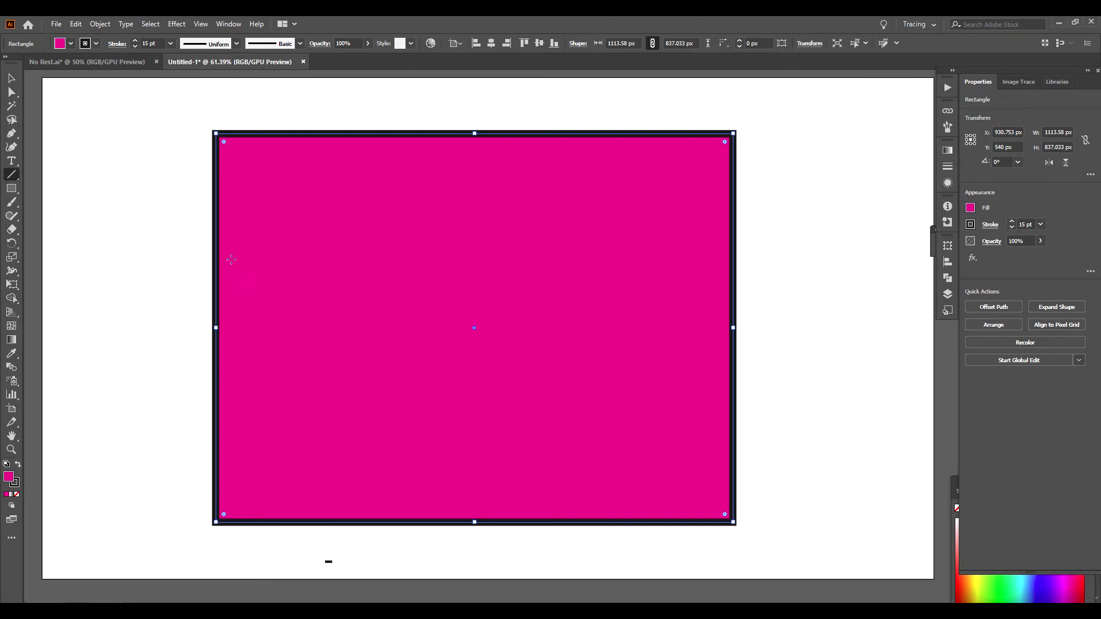
left_click_drag(216, 242, 733, 248)
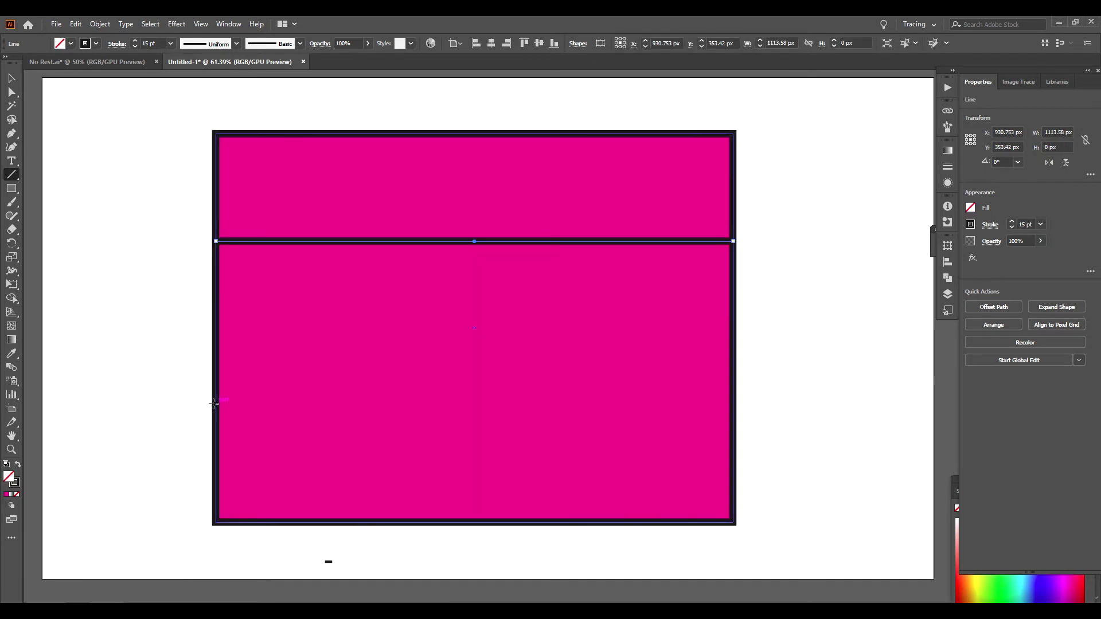
left_click_drag(216, 403, 736, 404)
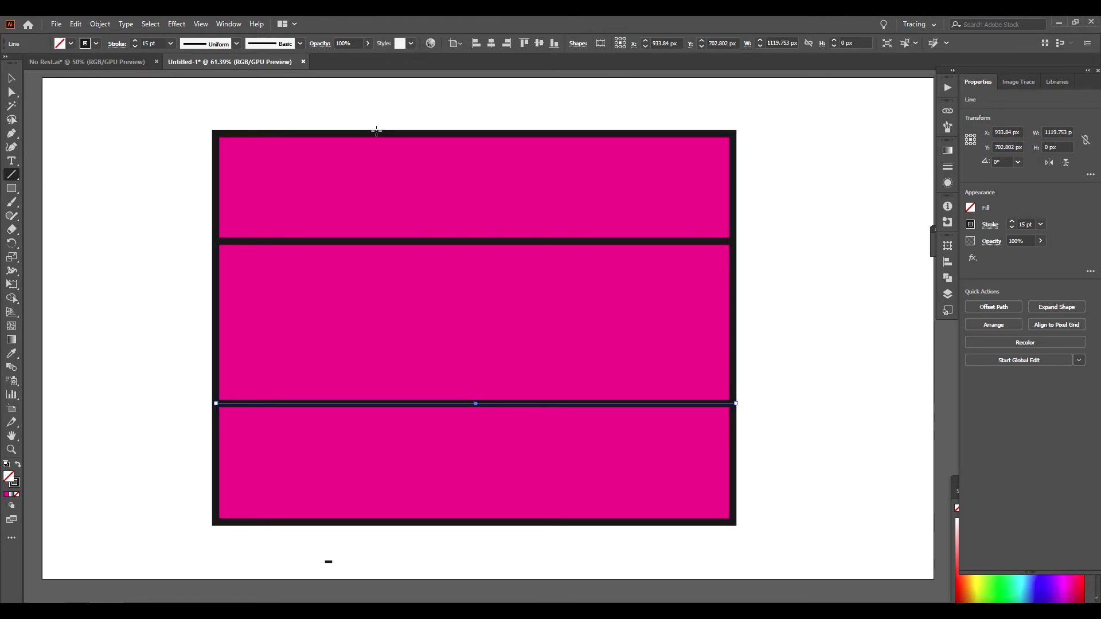
left_click_drag(374, 133, 374, 523)
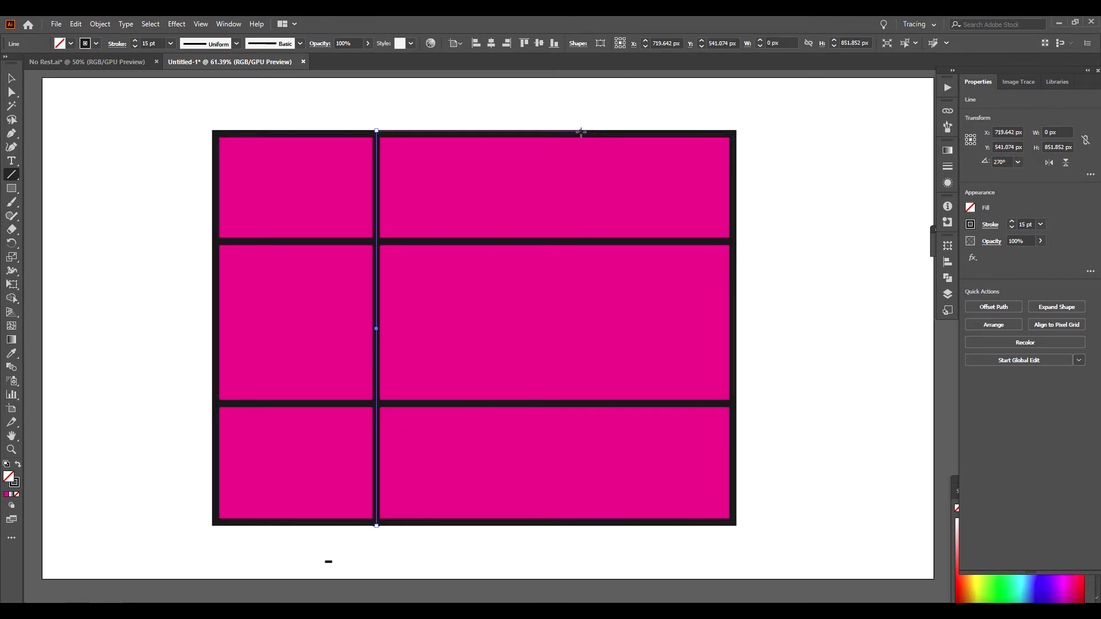
left_click_drag(580, 133, 575, 524)
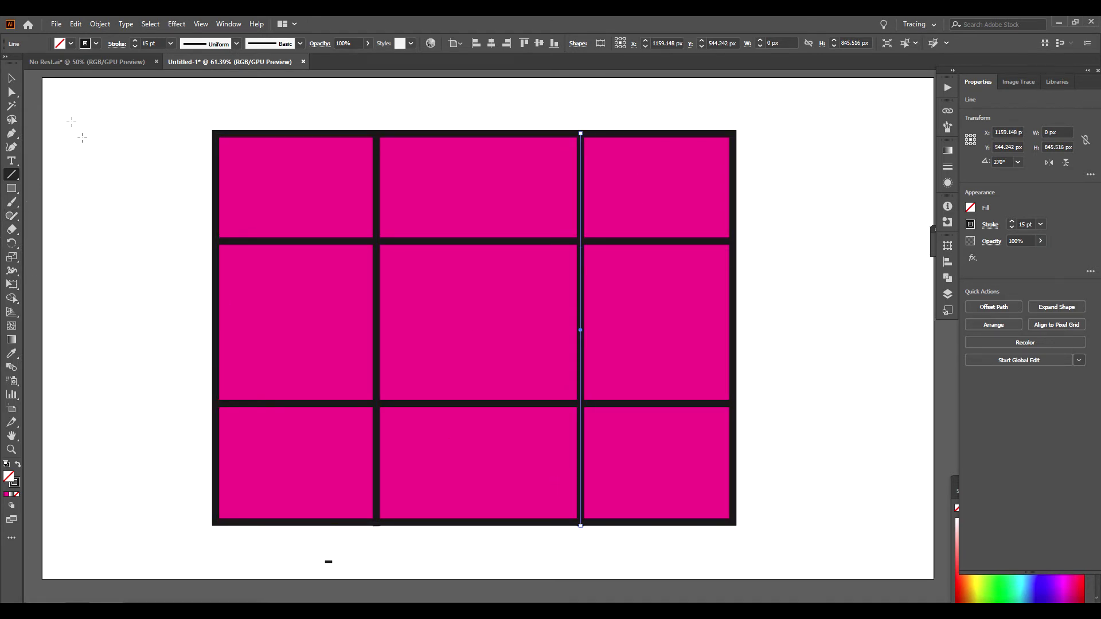
left_click(12, 81)
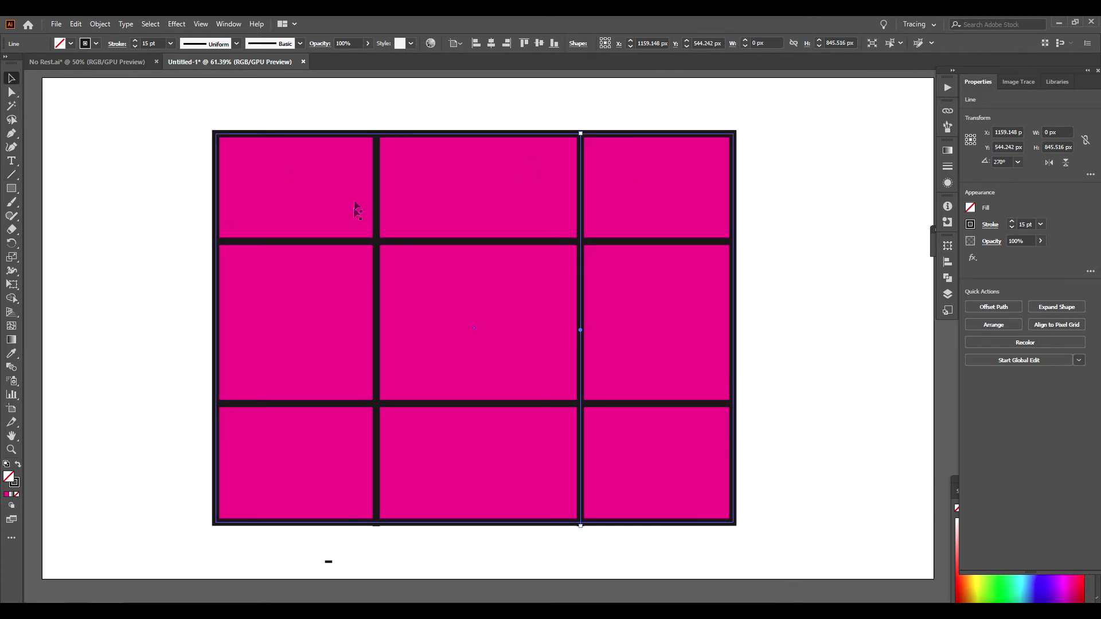
- Select the whole grid, remove the top-left cell with Shape Builder, then undo the removal
left_click_drag(788, 540, 196, 115)
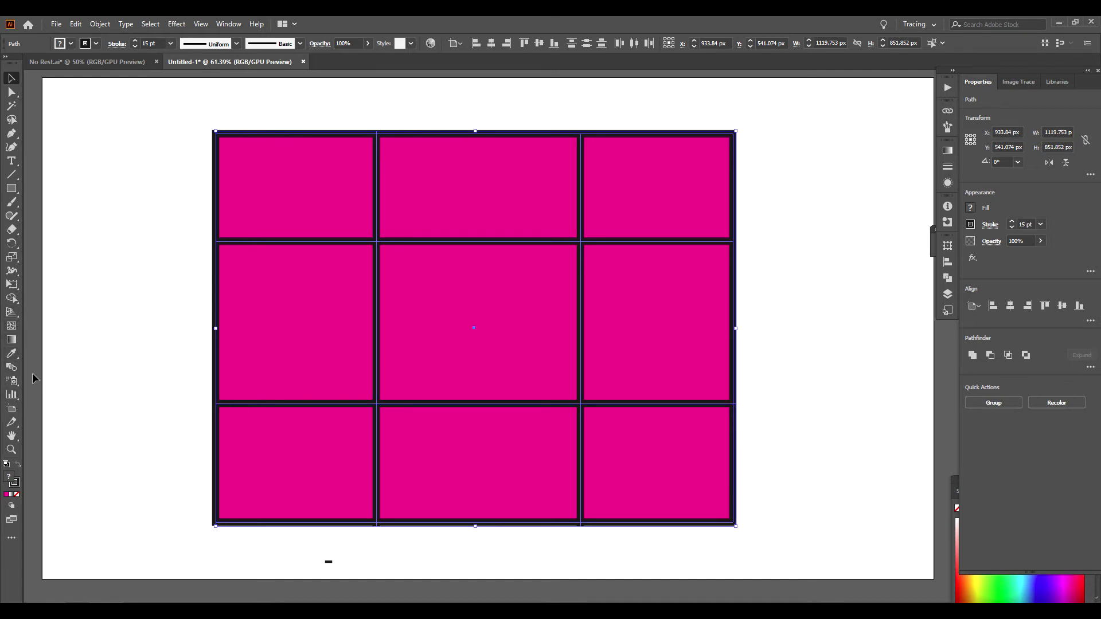
left_click(12, 298)
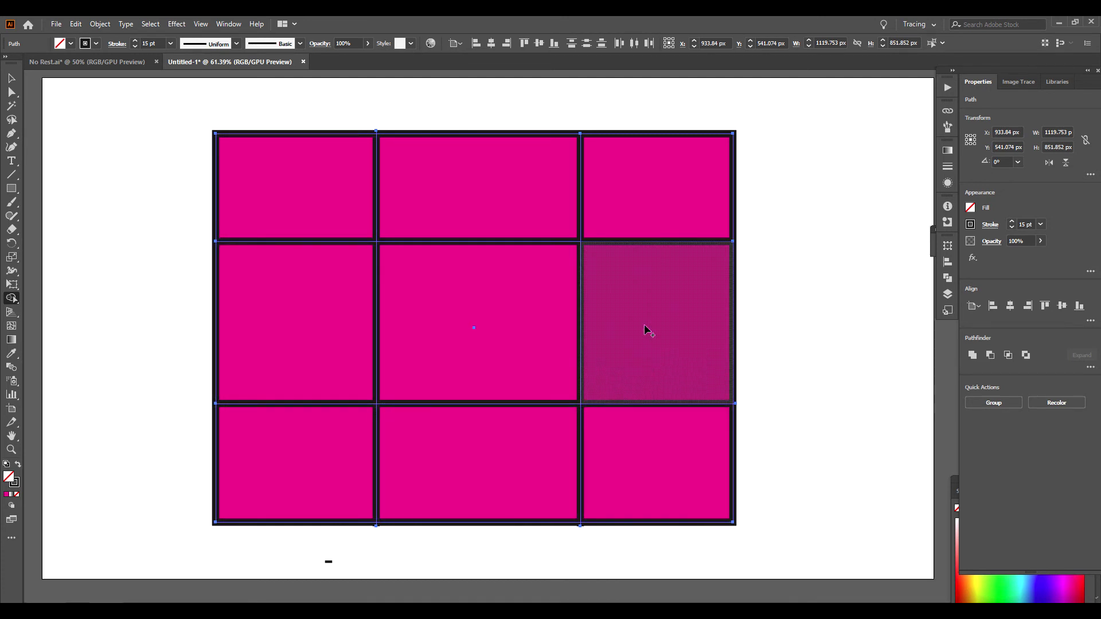
left_click(302, 202, "alt")
key("ctrl")
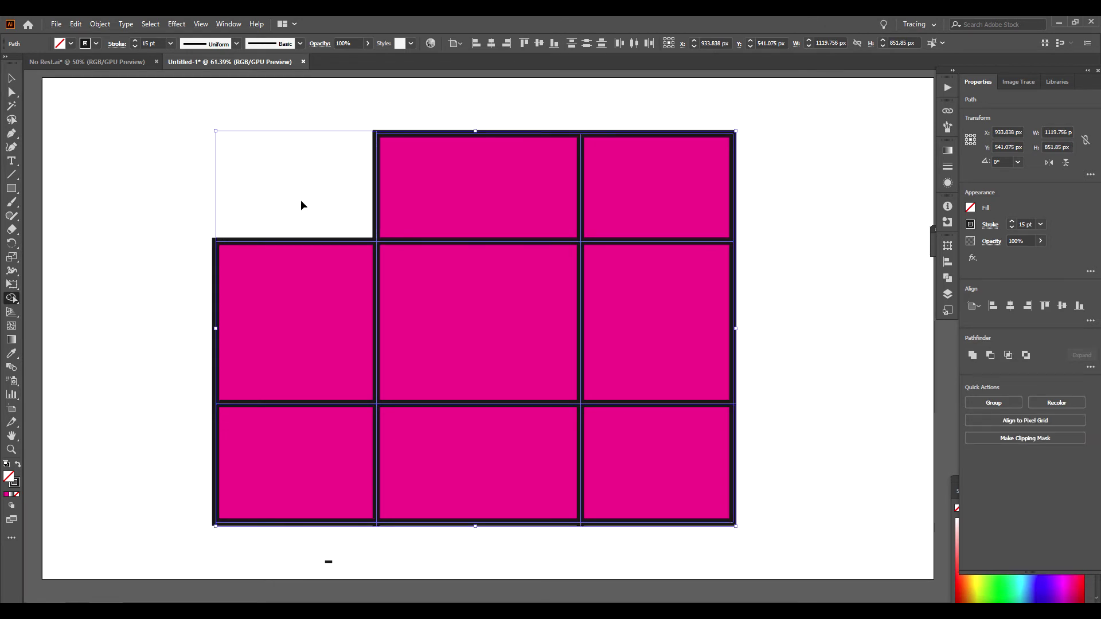
key("ctrl+z")
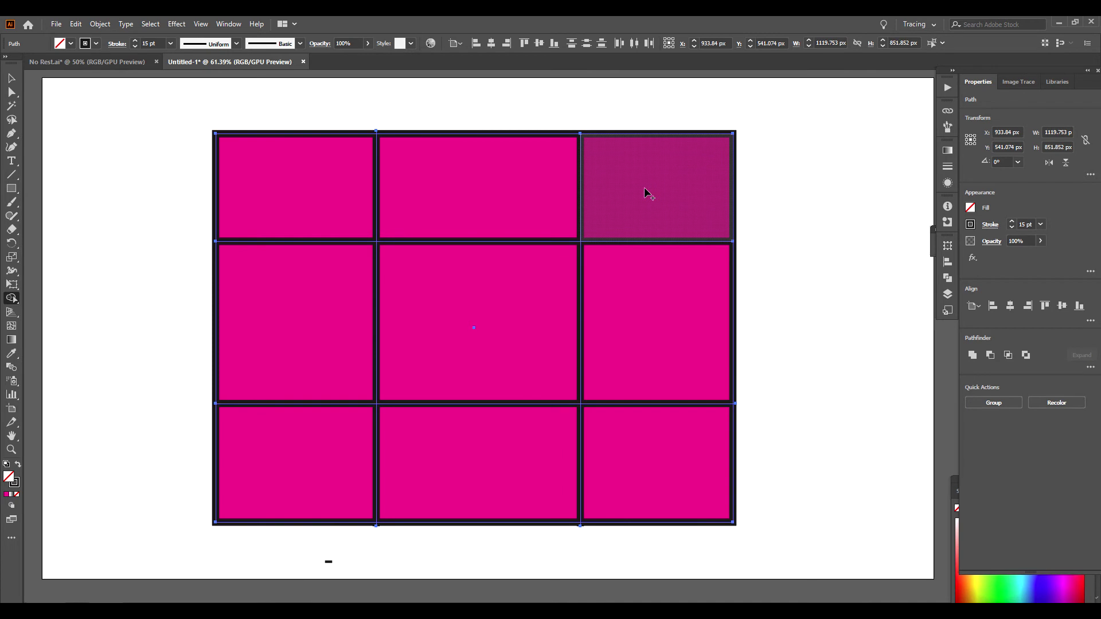
- Set the fill of all nine grid cells to none, leaving only the dark outlines
left_click(645, 189, "alt")
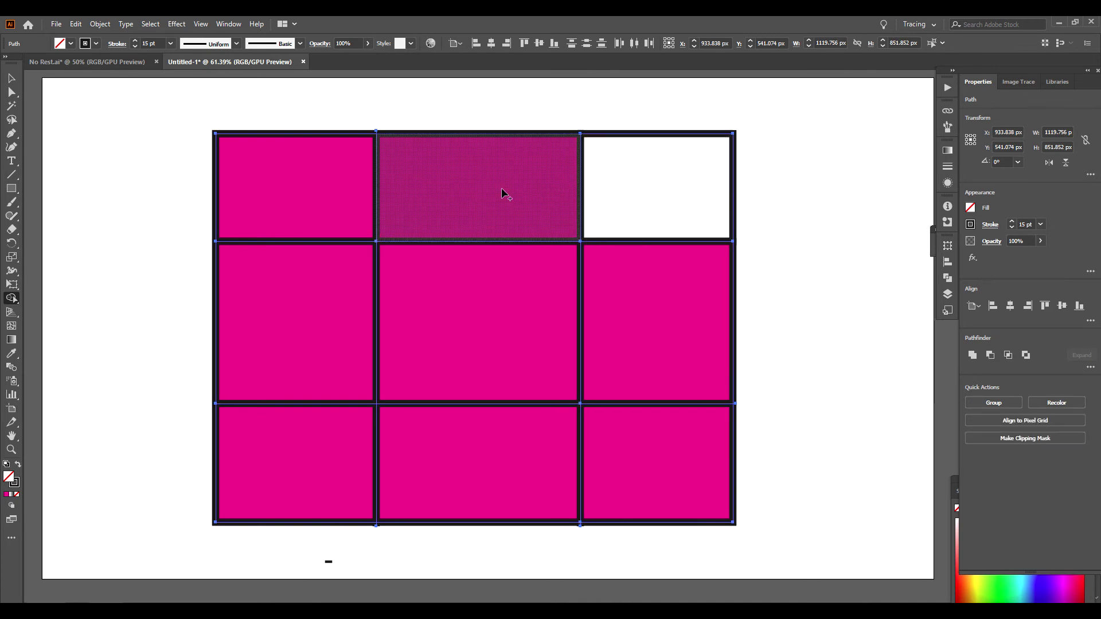
left_click(503, 194)
left_click(333, 195)
left_click(320, 320)
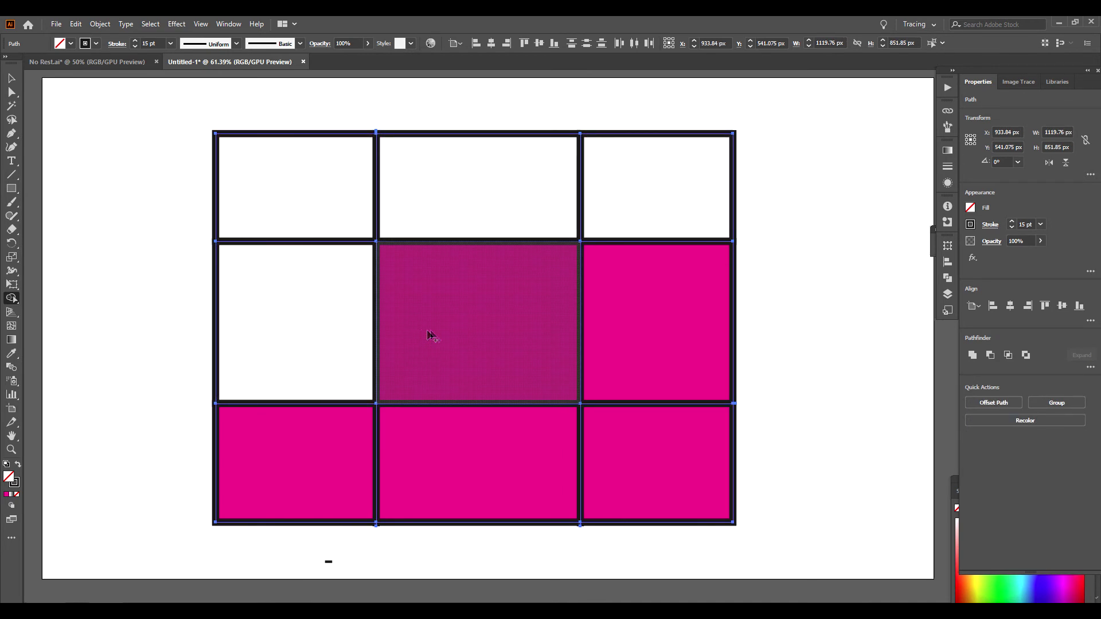
left_click(436, 339)
left_click(631, 351)
left_click(634, 437)
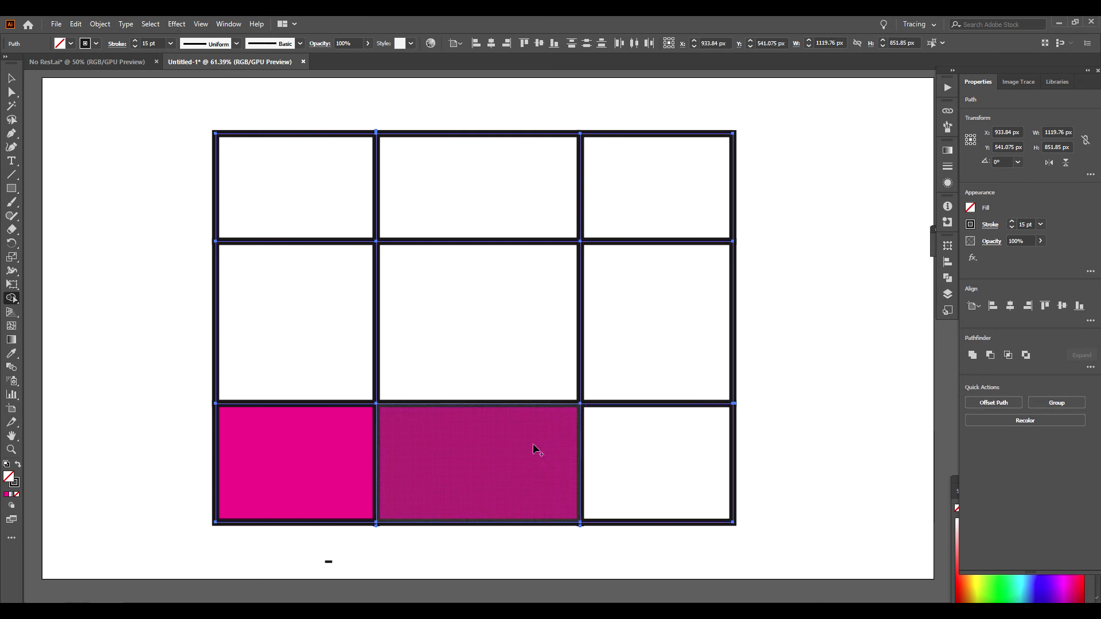
left_click(535, 451)
left_click(347, 458)
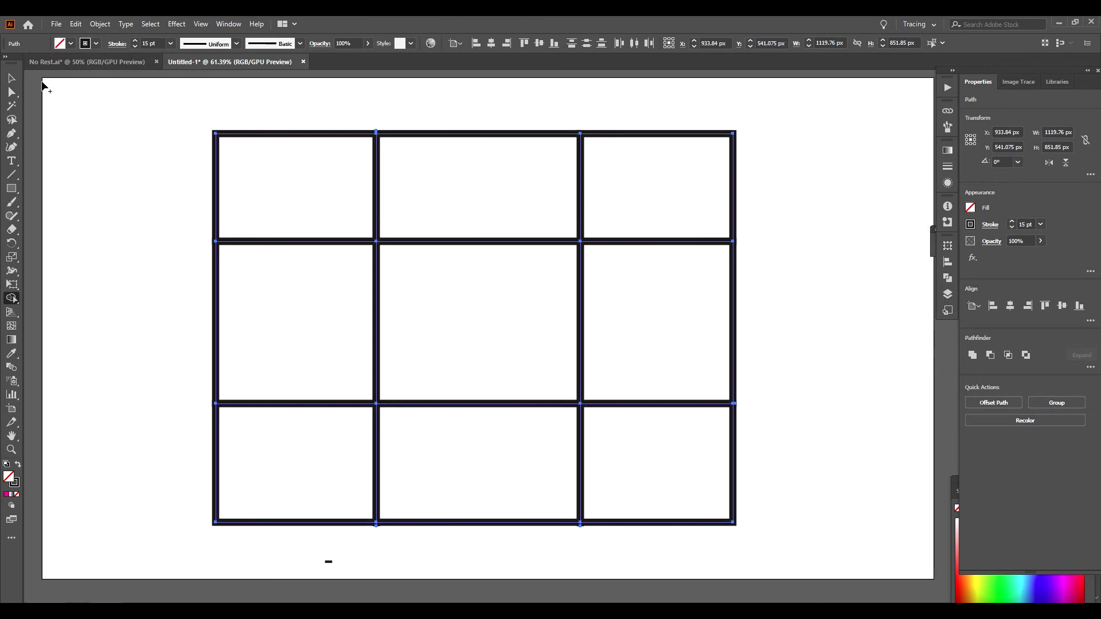
- Select the top-left cell on its own and nudge it slightly upward with the arrow keys
left_click(12, 78)
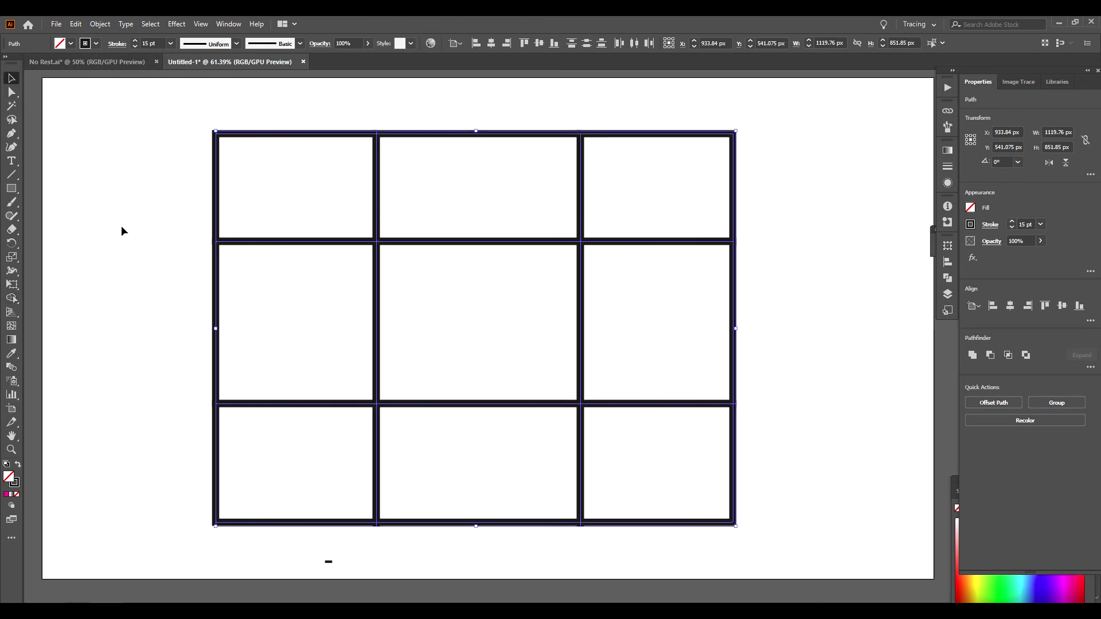
left_click(73, 224)
left_click(377, 198)
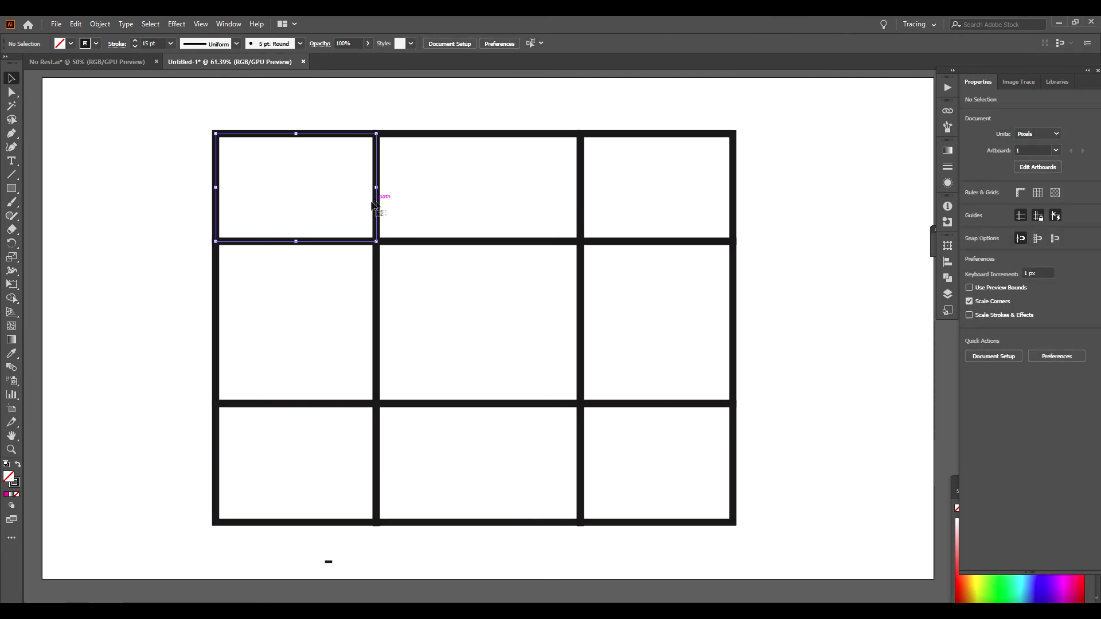
key("Up")
key("Up")
key("Up")
key("Up")
key("Up")
key("Up")
key("Up")
key("Up")
key("Up")
key("Up")
key("Up")
key("Up")
key("Up")
key("Up")
key("Up")
key("Up")
key("Up")
key("Up")
key("Up")
key("Up")
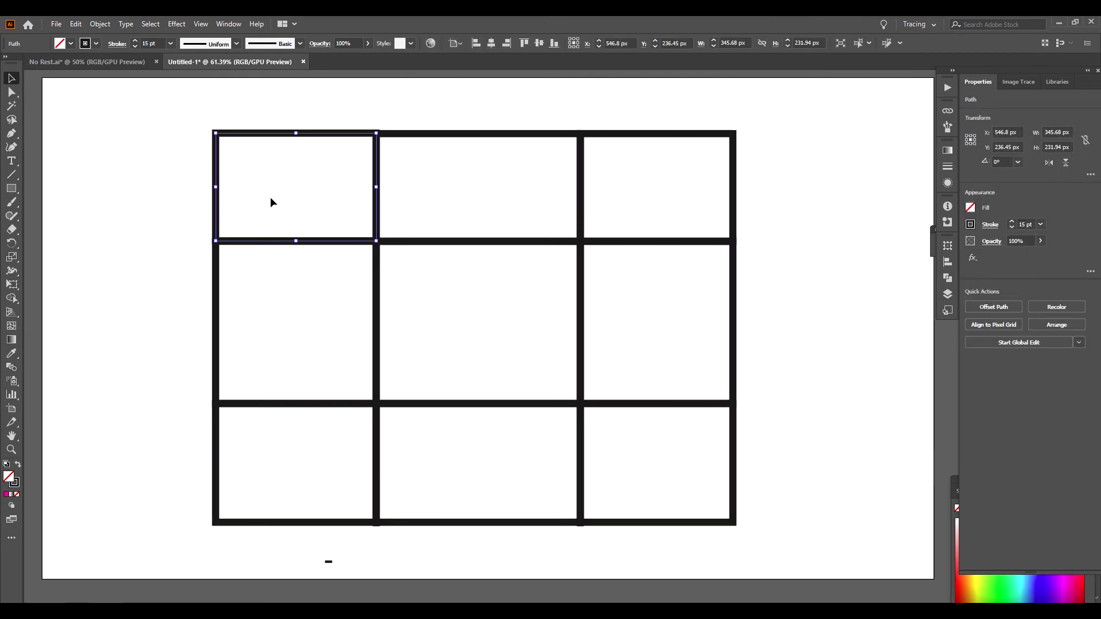
key("Up")
key("Up")
key("Up")
key("Up")
key("Left")
key("Left")
key("Left")
key("Left")
key("Left")
key("Left")
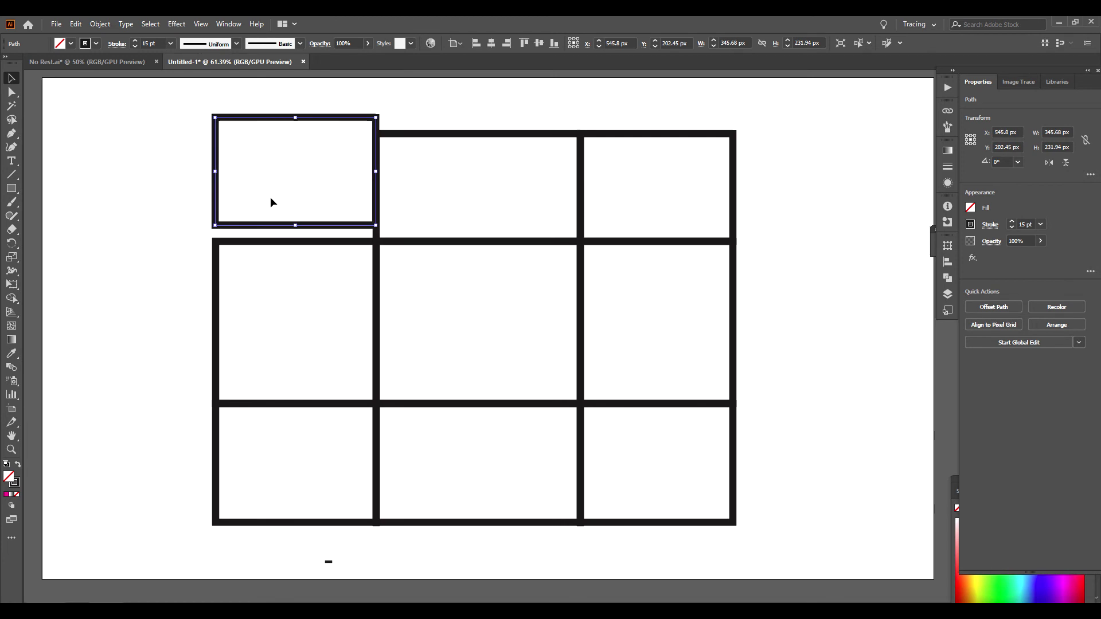
key("Up")
key("Up")
key("Up")
key("Up")
key("Right")
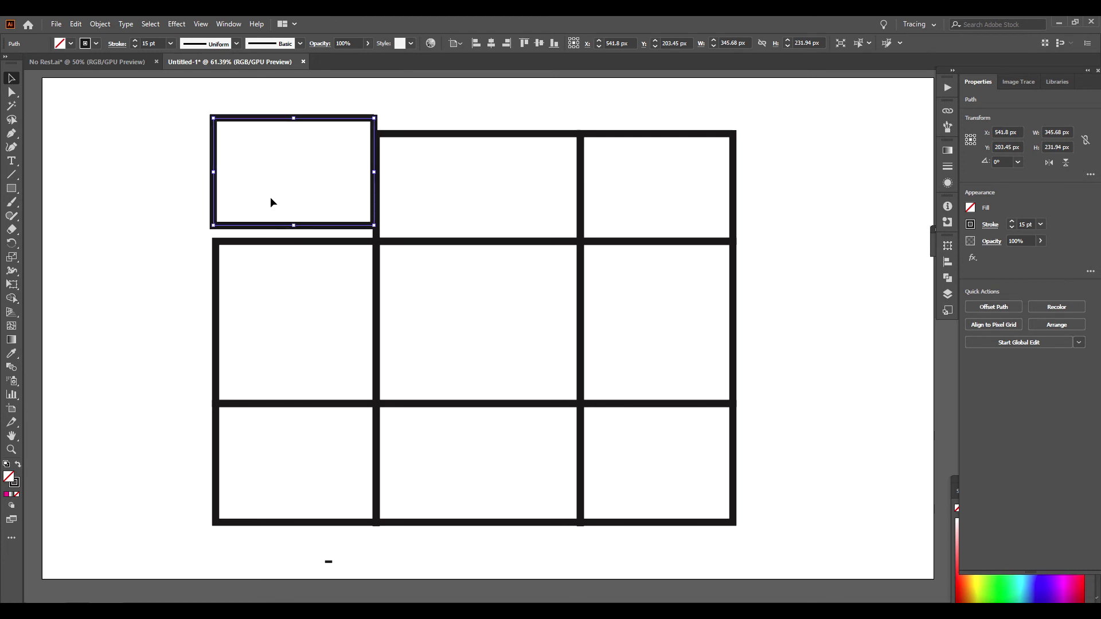
key("Down")
key("Down")
key("Down")
key("Down")
key("Down")
key("Down")
key("Down")
key("Down")
key("Down")
key("Down")
key("Down")
key("Down")
key("Down")
key("Down")
key("Down")
key("Down")
key("Down")
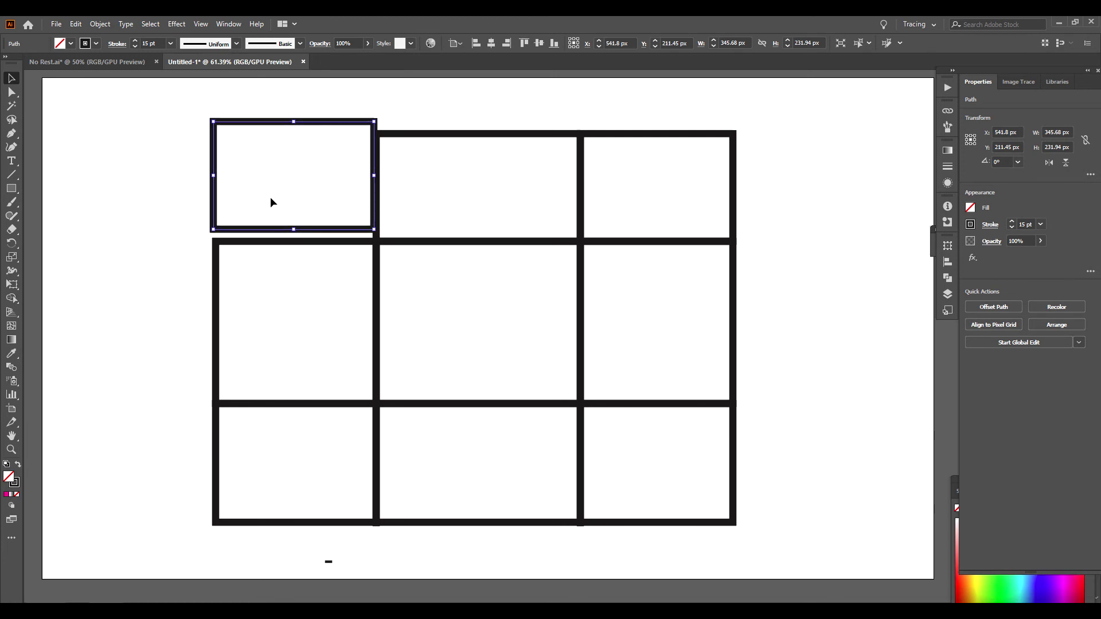
key("Down")
key("Down")
key("Down")
key("Down")
key("Down")
key("Down")
key("Down")
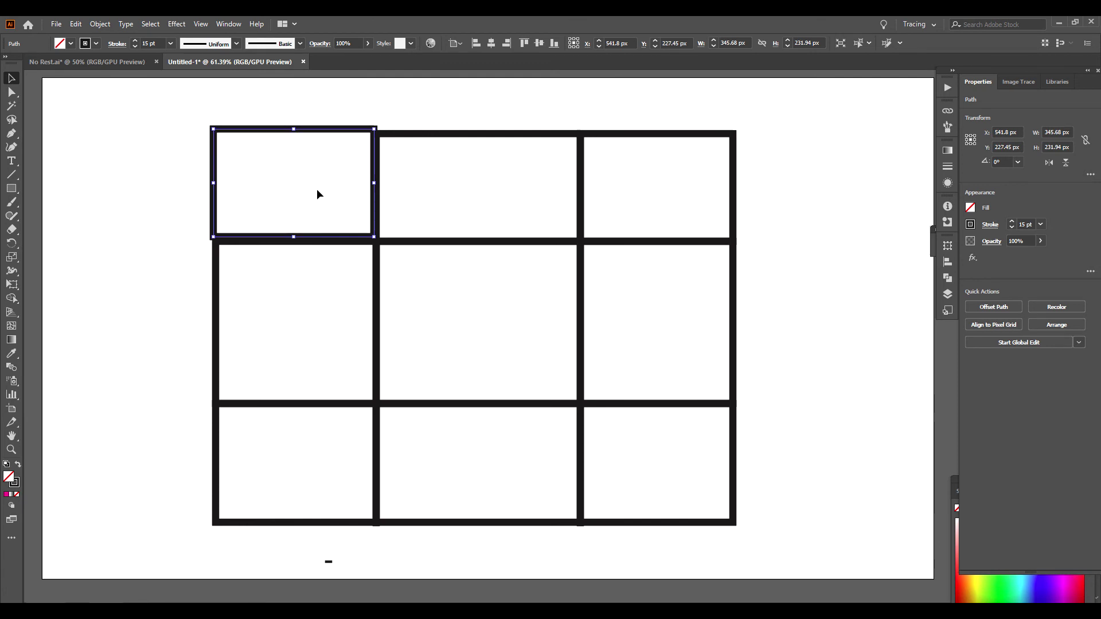
left_click(975, 207)
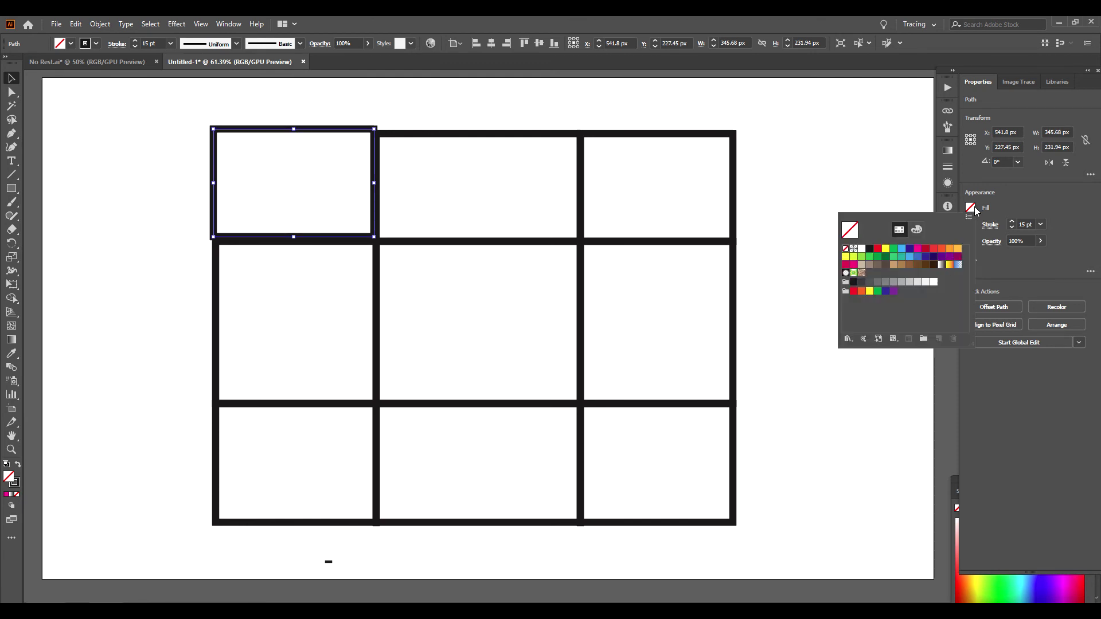
- Fill the top-left cell with red and the top-middle cell with light blue from the Fill swatches
left_click(935, 250)
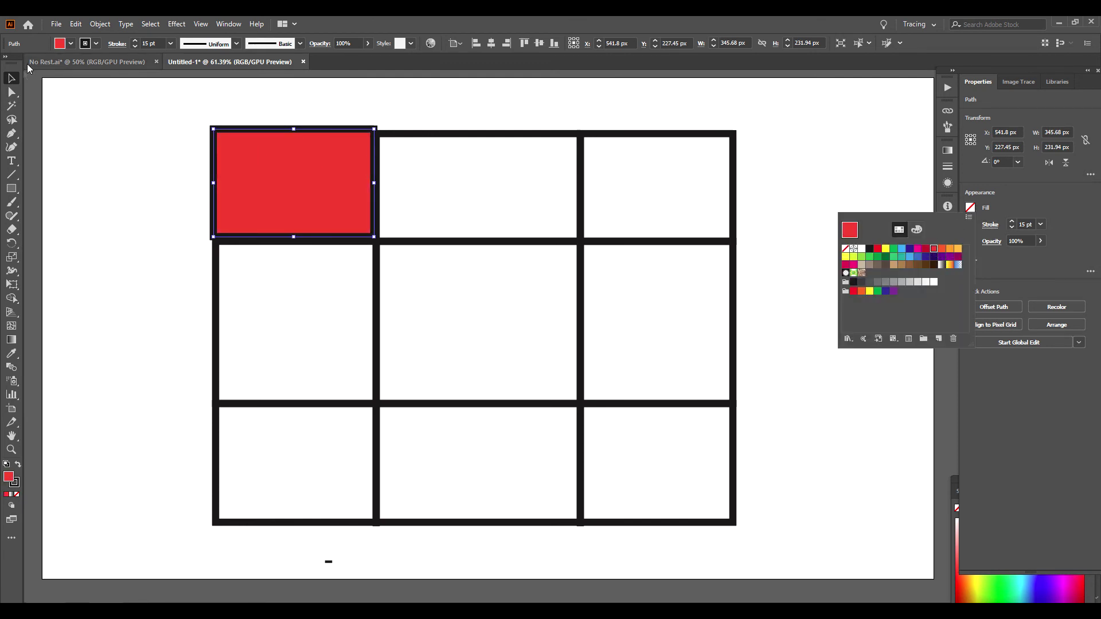
key("Escape")
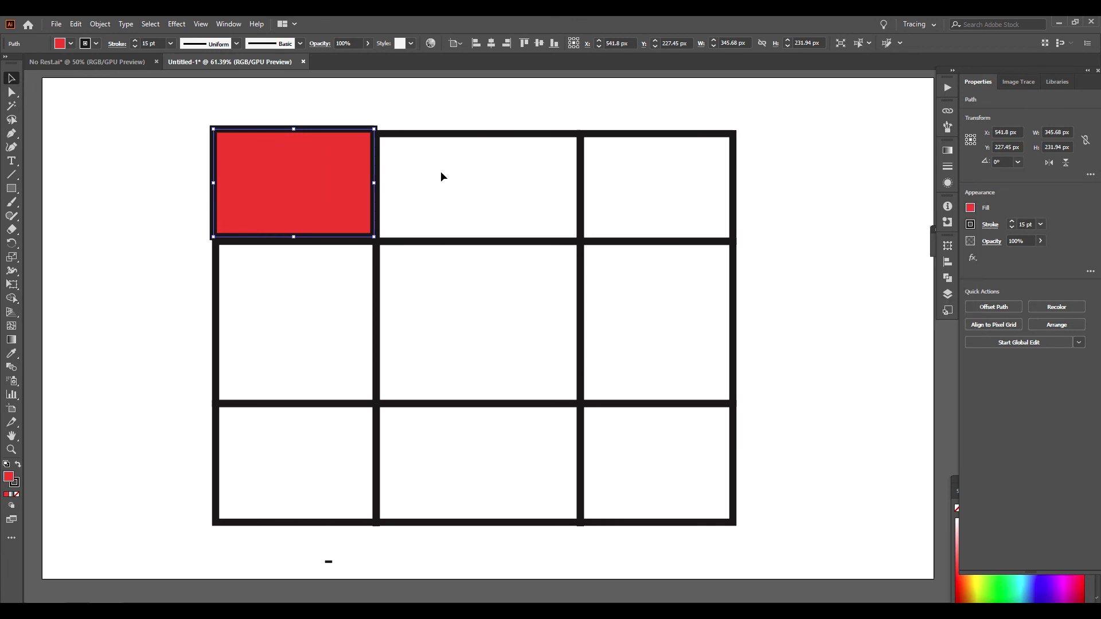
left_click(491, 136)
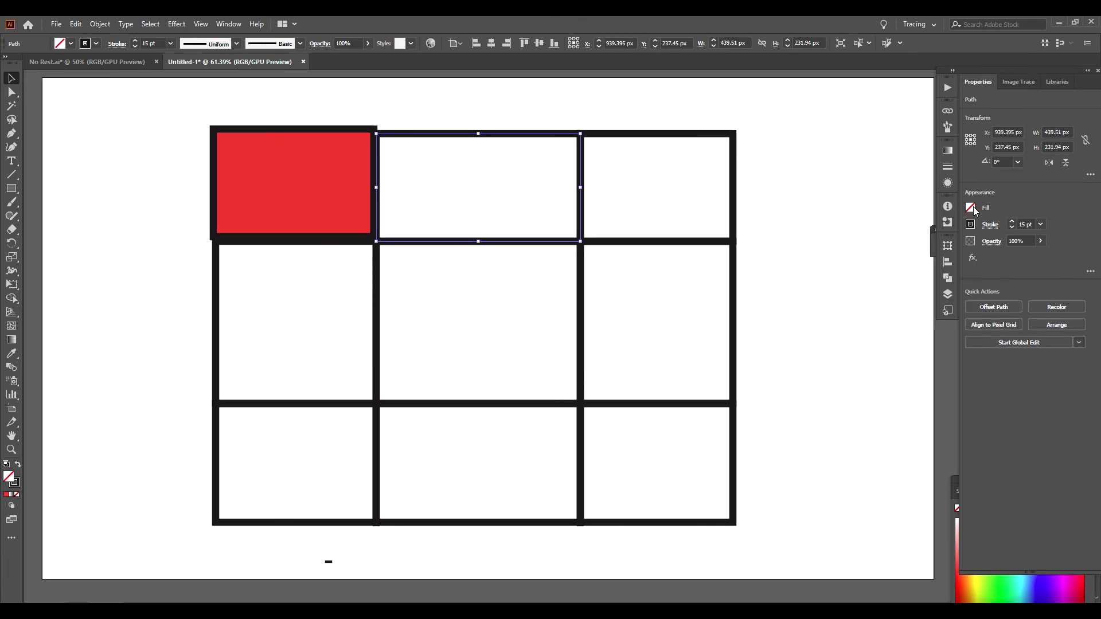
left_click(971, 208)
left_click(902, 249)
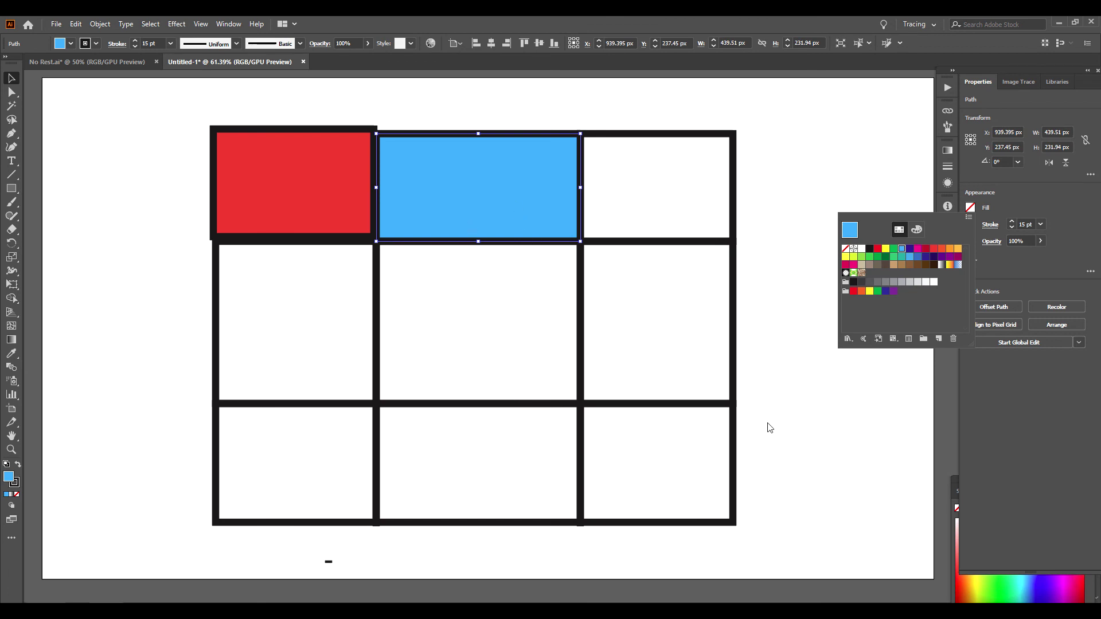
left_click(1033, 440)
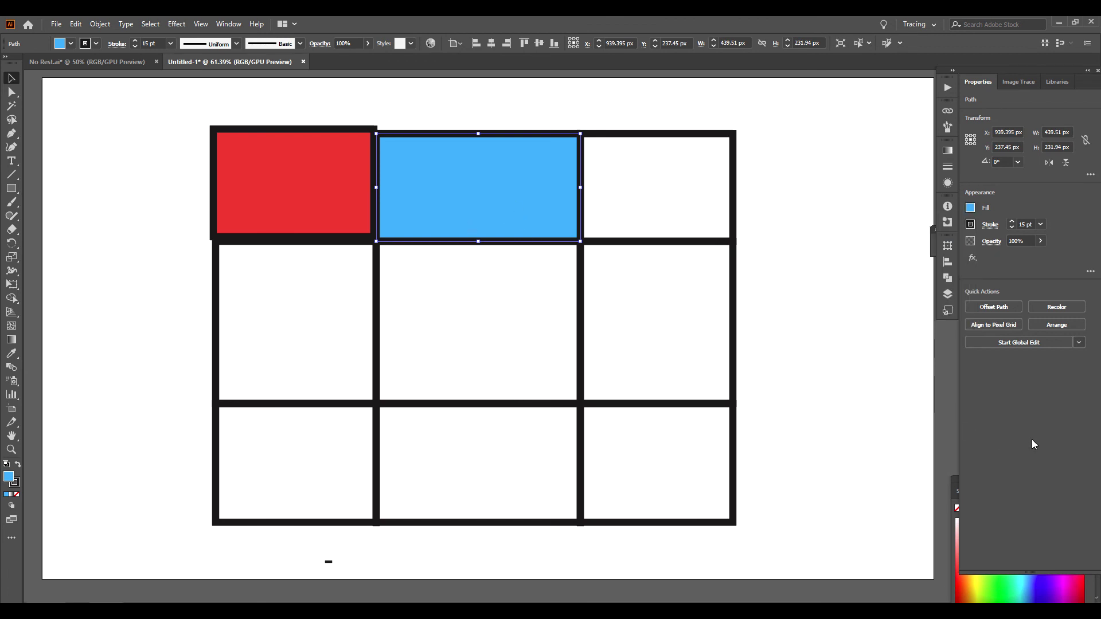